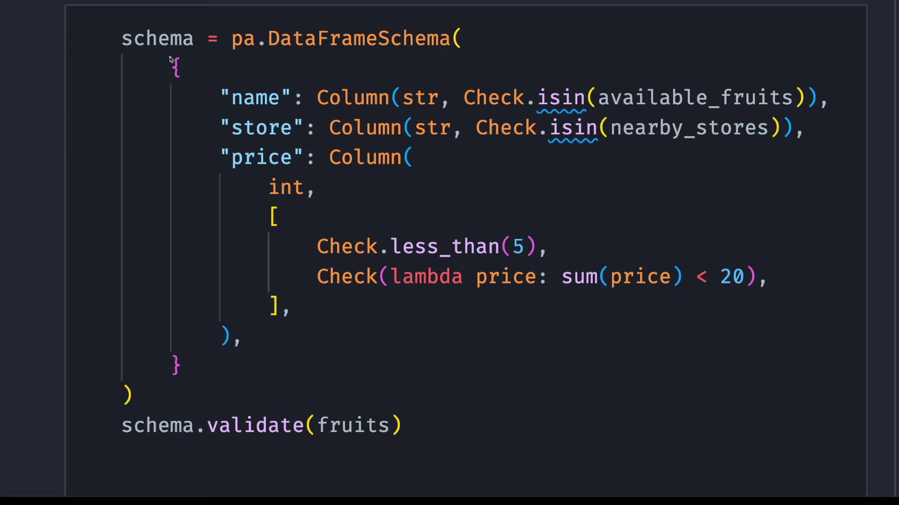
Select the earlier DataFrameSchema column-definition dictionary before moving to the empty cell.
drag(171, 60, 857, 380)
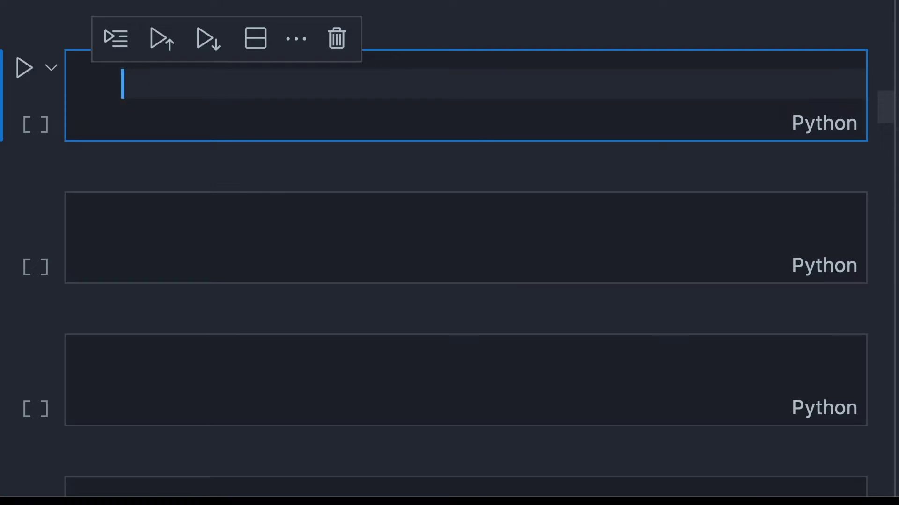
text(from pander)
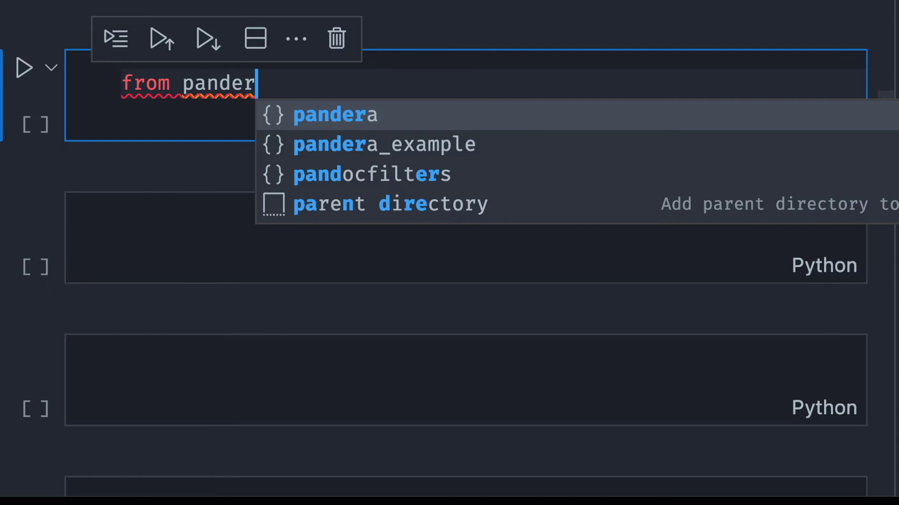
Write 'from pandera.typing import Series' and declare 'class Schema(pa.SchemaModel)' with an indented body.
key(Tab)
text(.typing import Se)
key(Tab)
key(Return)
key(Return)
text(class Sch)
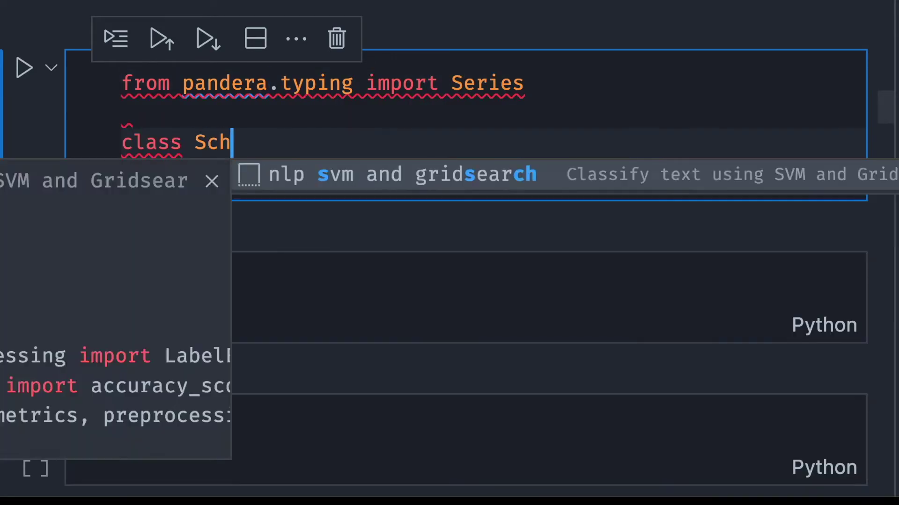
text(ema)
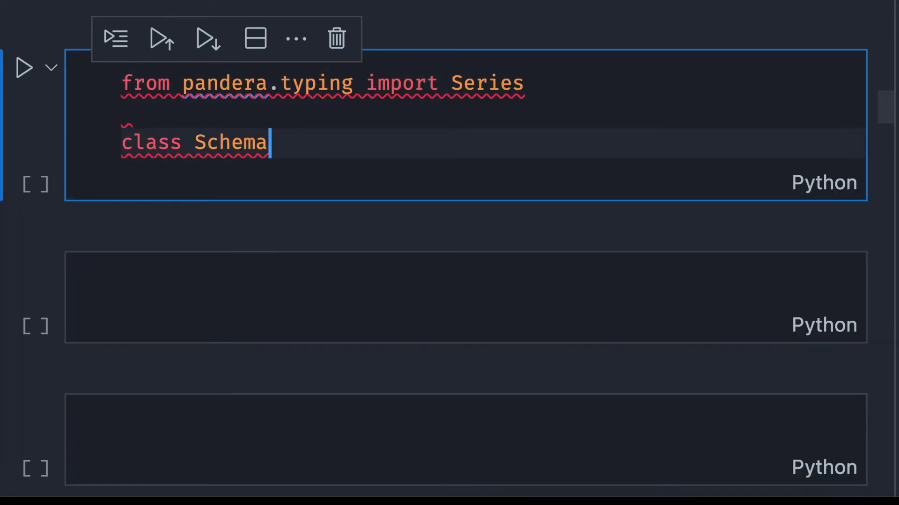
text((pa.Sc)
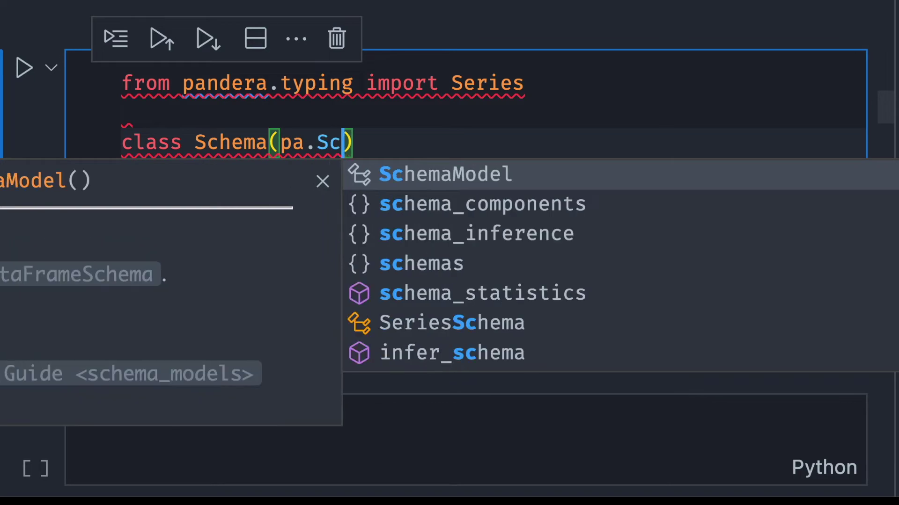
key(Tab)
key(Right)
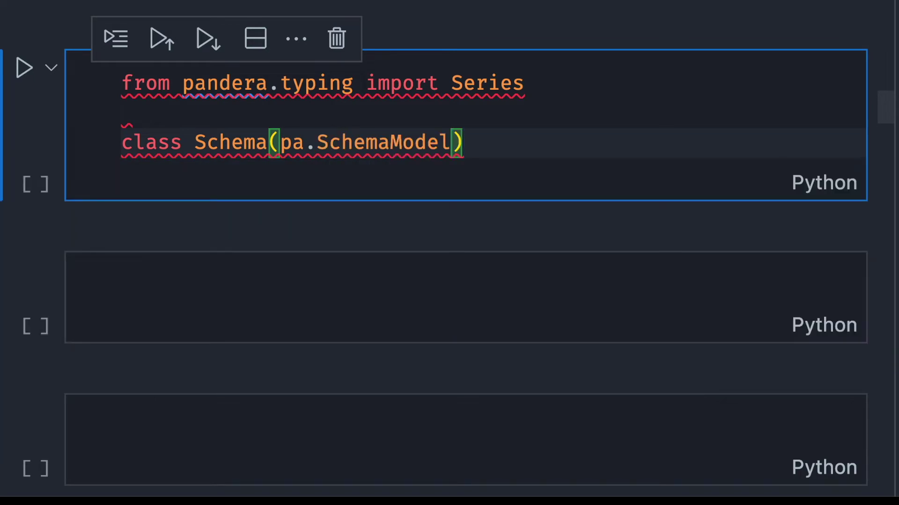
text(:)
key(Return)
text(name: )
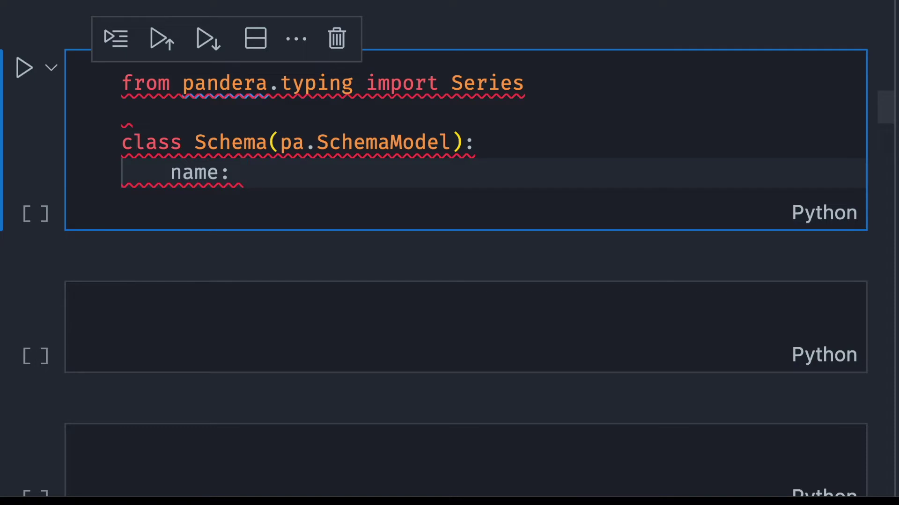
text(Se)
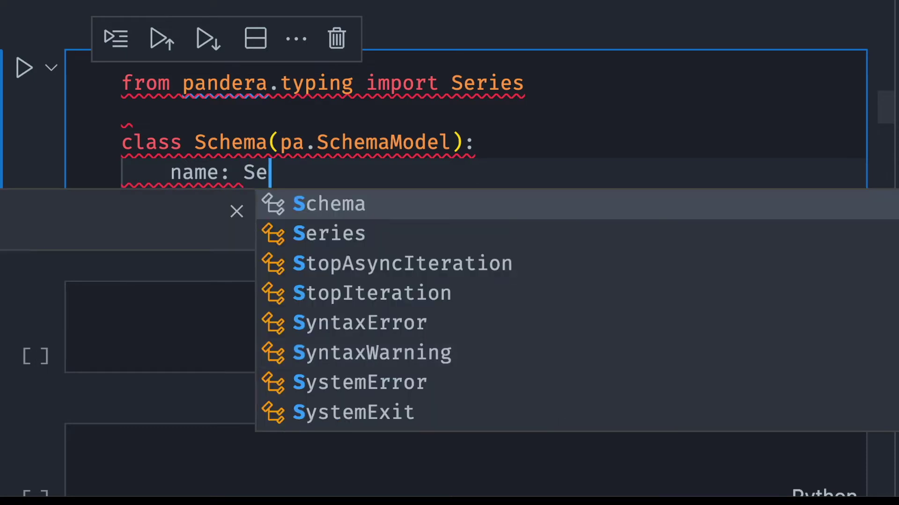
text(ries)
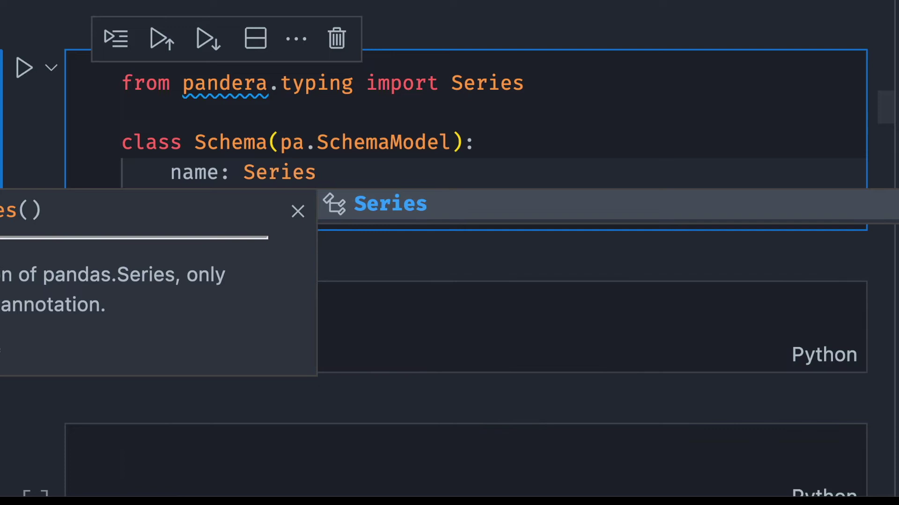
text([)
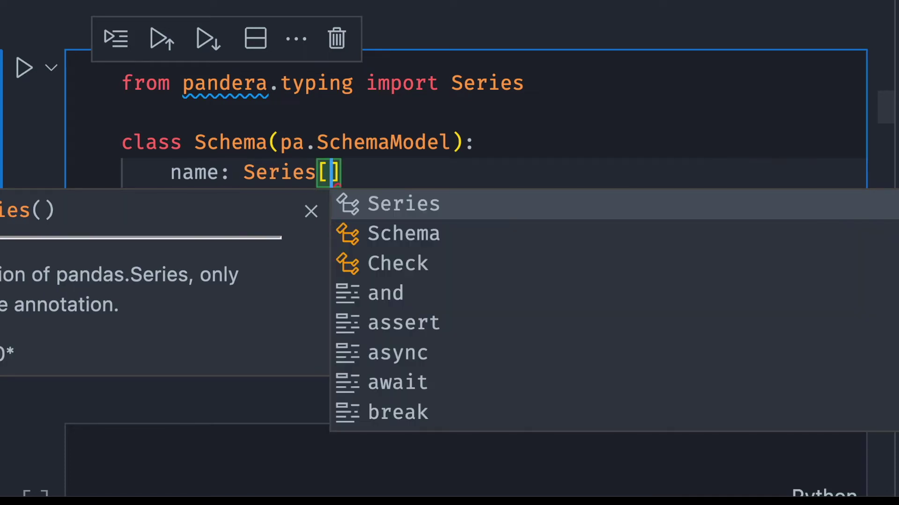
text(str] = pa)
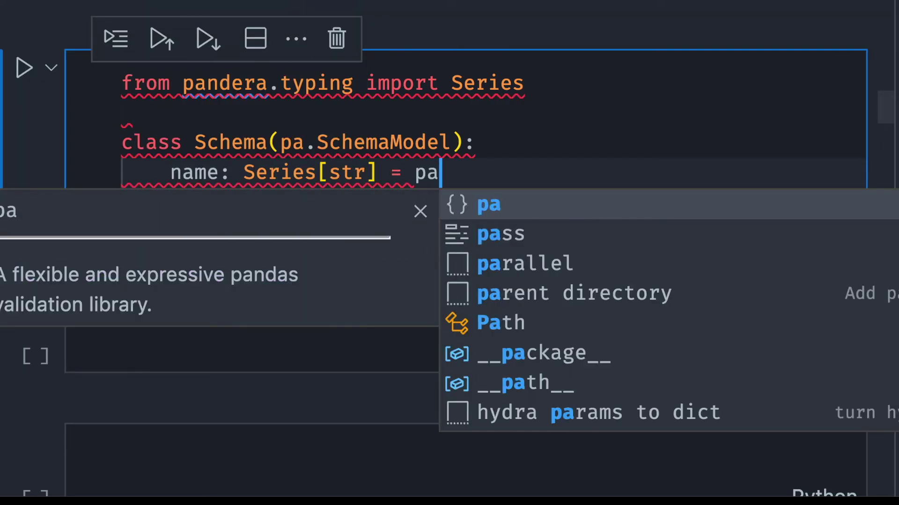
text(.Fie)
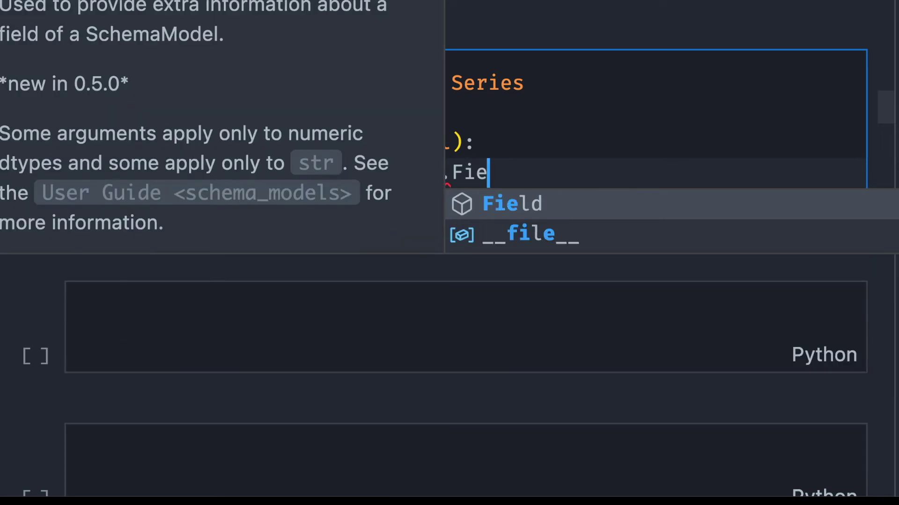
text(ld)
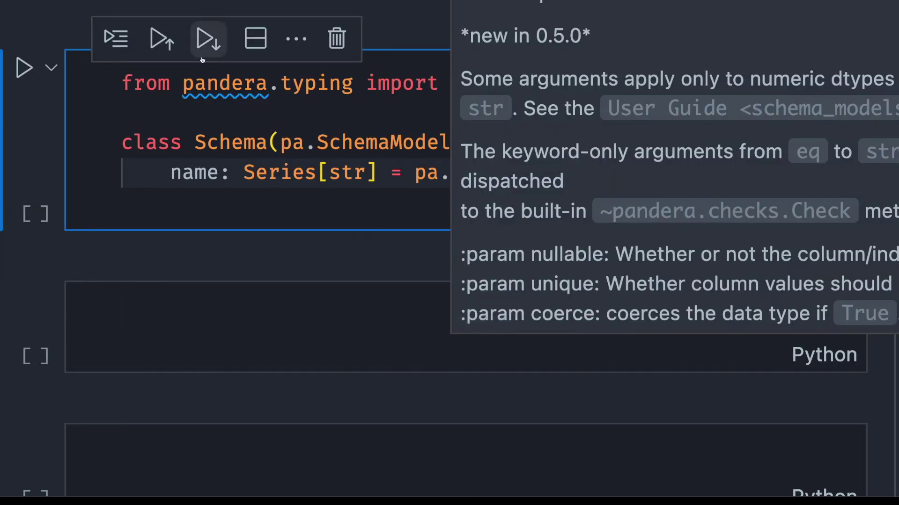
text(()
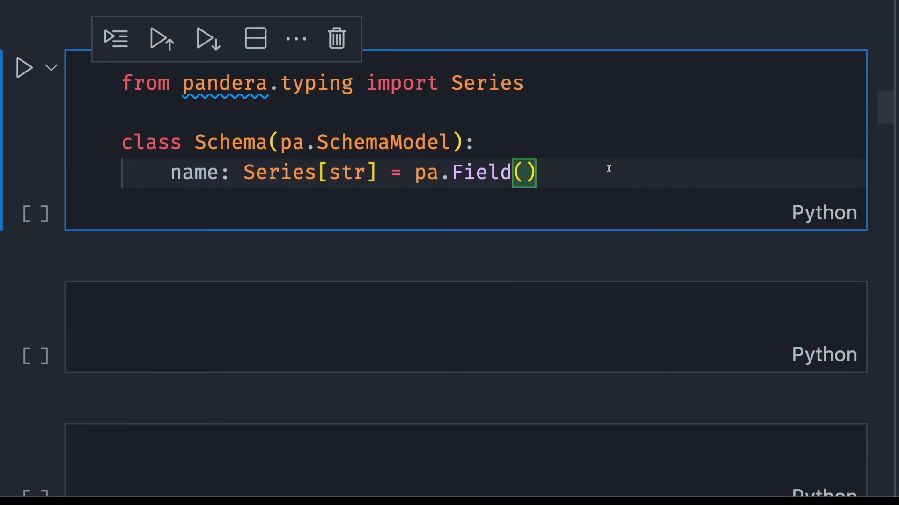
text(is)
Complete name as Series[str] = pa.Field(isin=available_fruits) and start a store line.
key(Return)
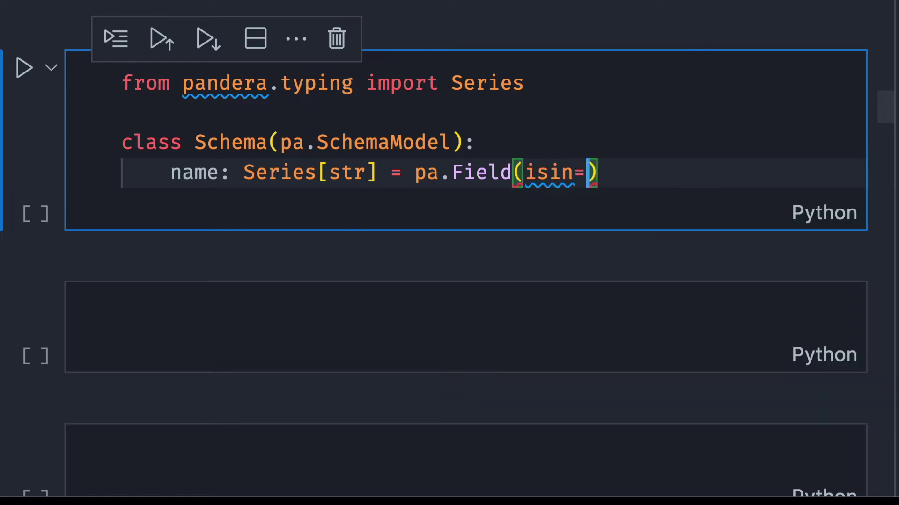
text(ava)
key(Return)
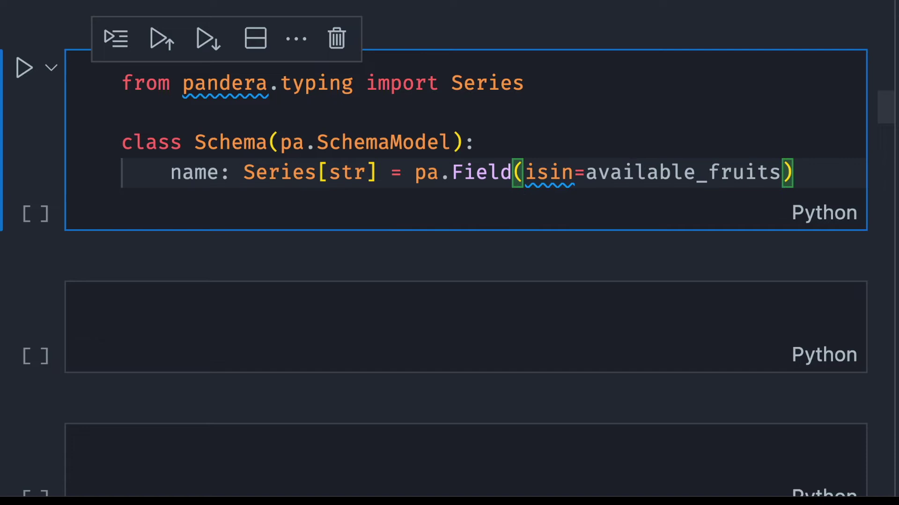
key(Return)
text(store: )
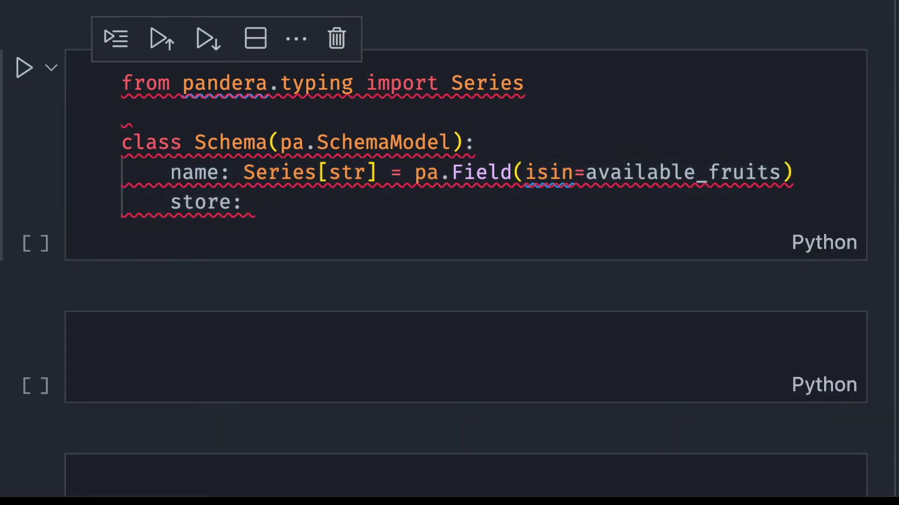
text(Series[str] = pa.Field(isin=nearby_stores))
Add an integer price field with pa.Field(le=5) below store.
key(Return)
text(price: Series)
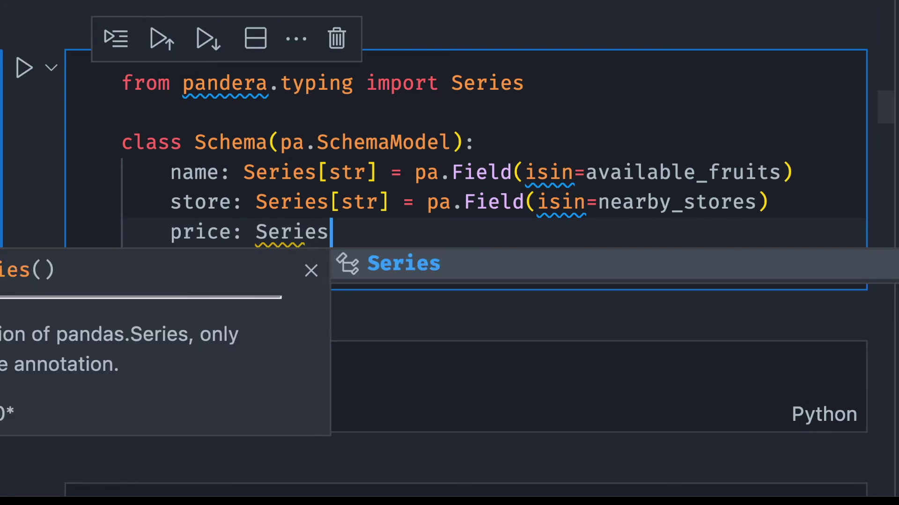
text([int])
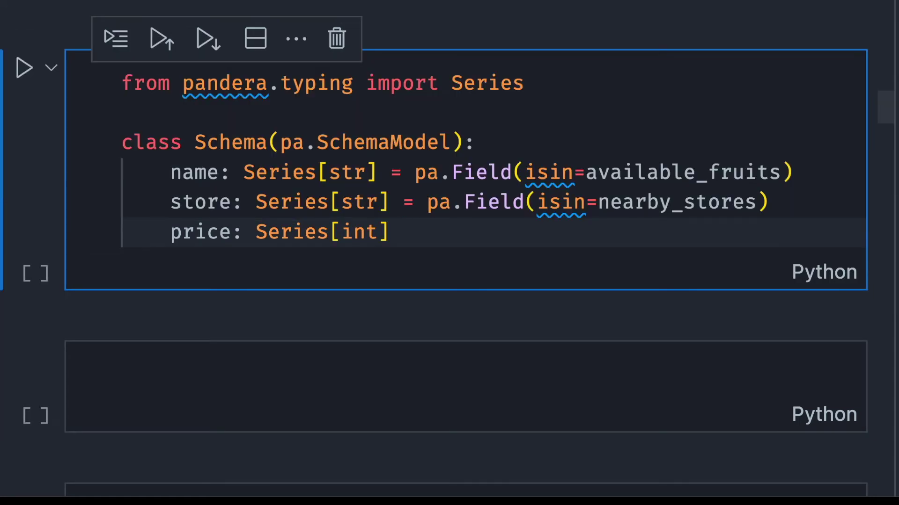
text( =)
text( pa.Field(le)
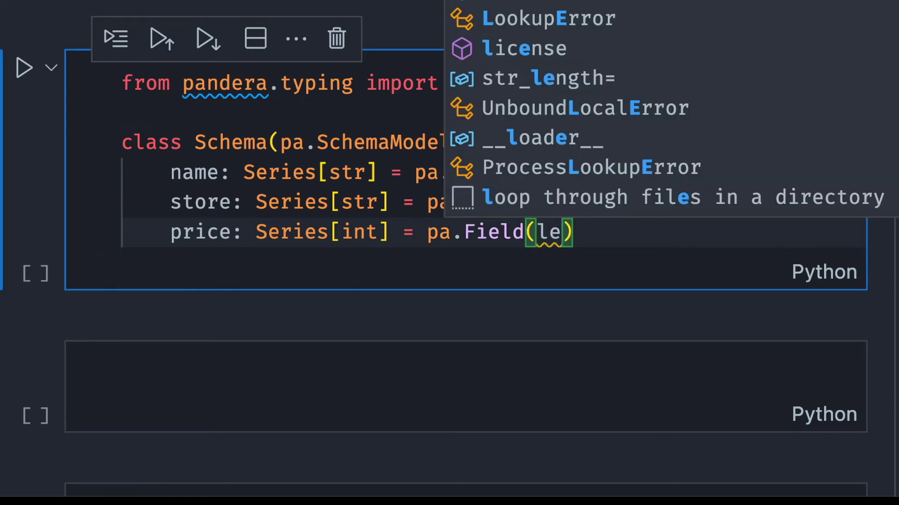
text(=5)
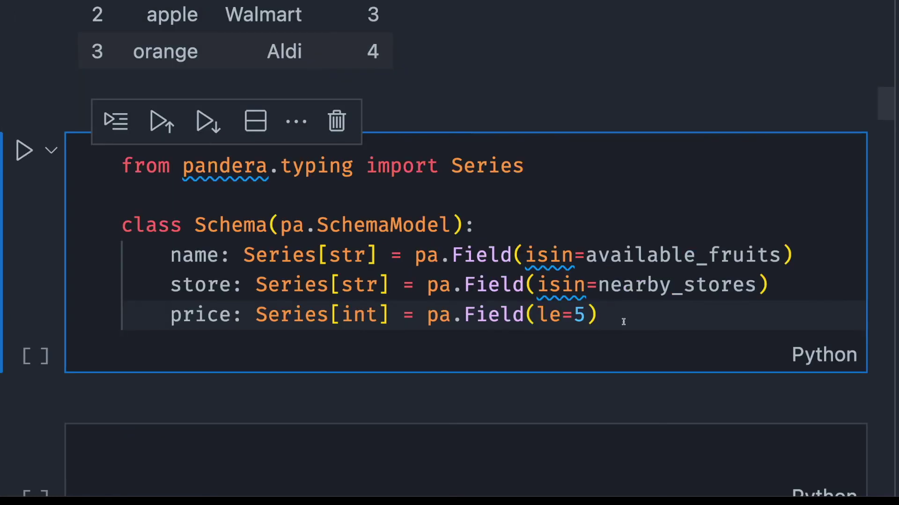
Define price_sum_lt_20(cls, price: Series[int]) -> Series[bool] returning sum(price) < 20.
key(Return)
key(Return)
text(def )
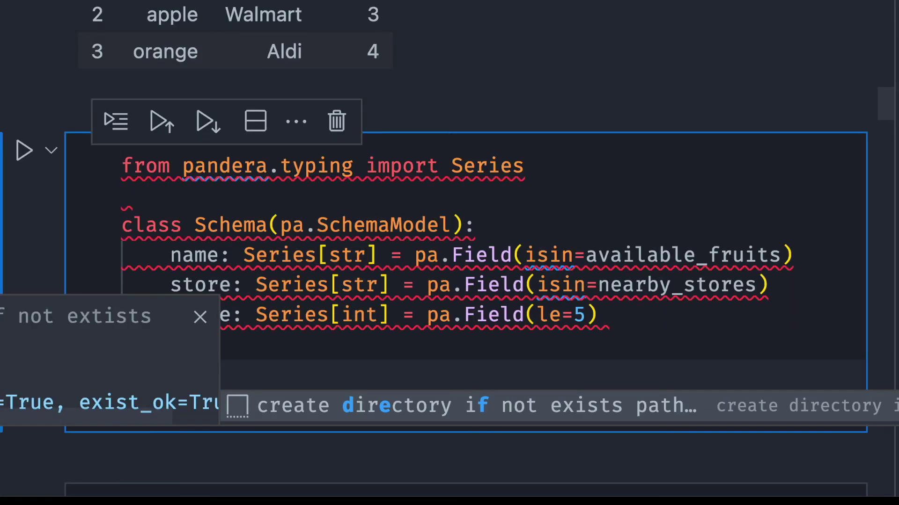
text(price_sum_l)
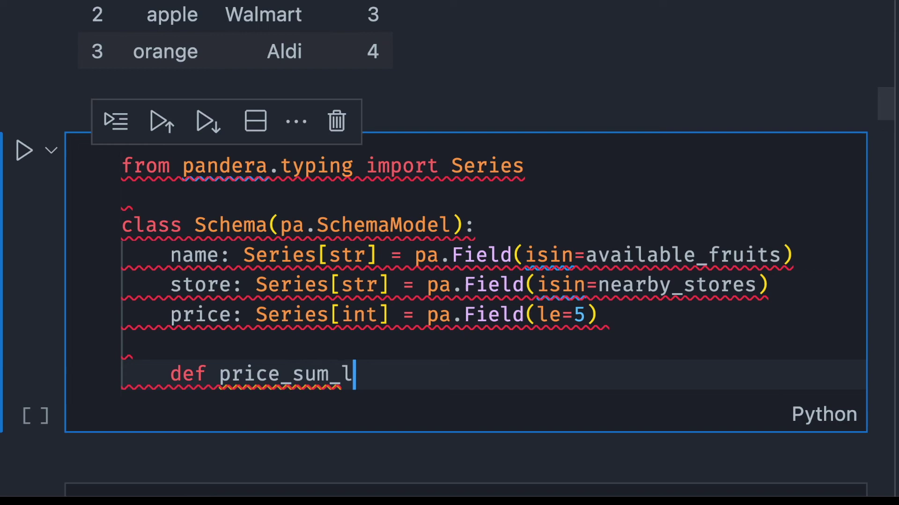
text(t_20()
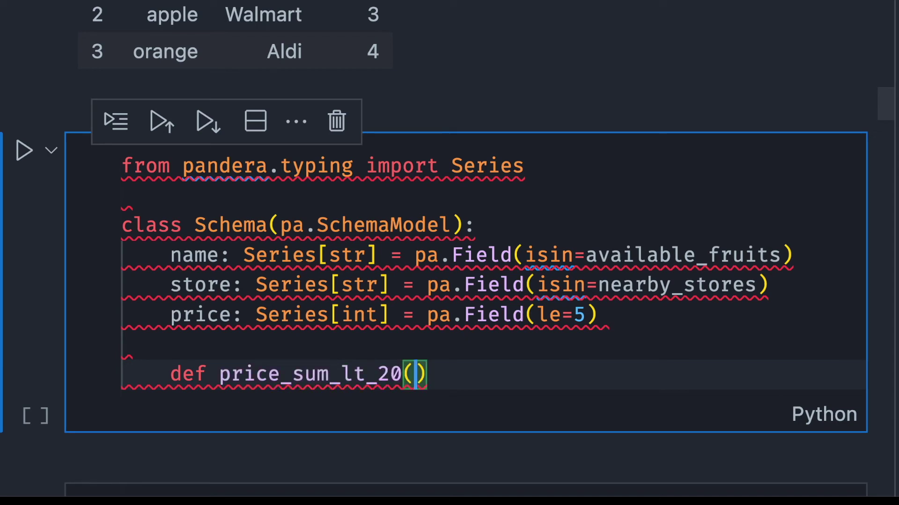
text(cls, pri)
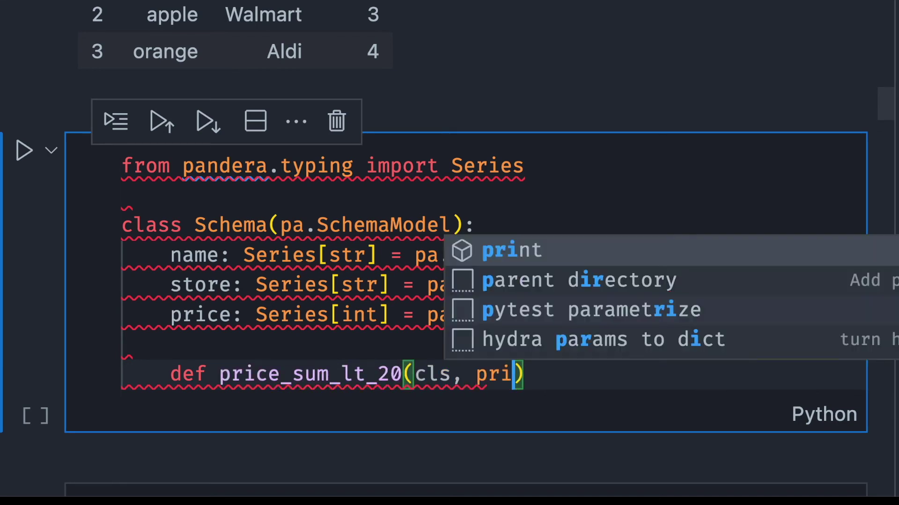
text(ce: Series[in)
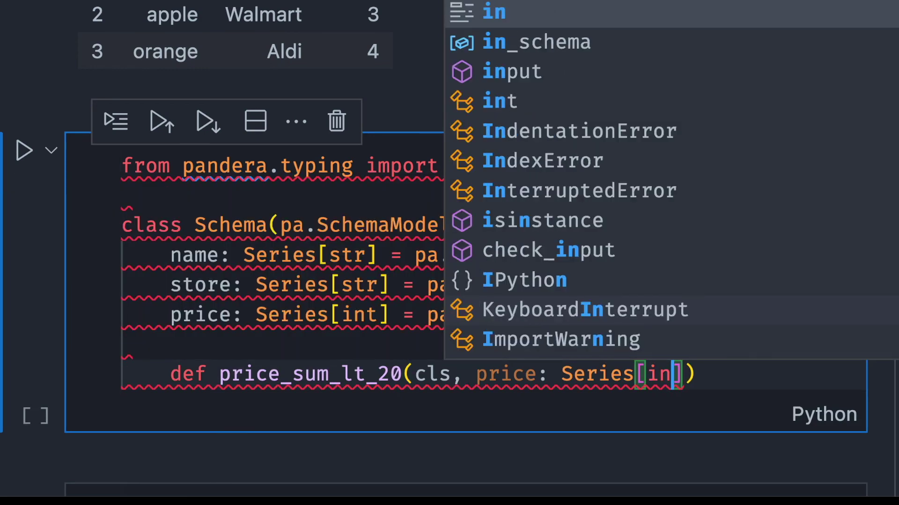
text(t]))
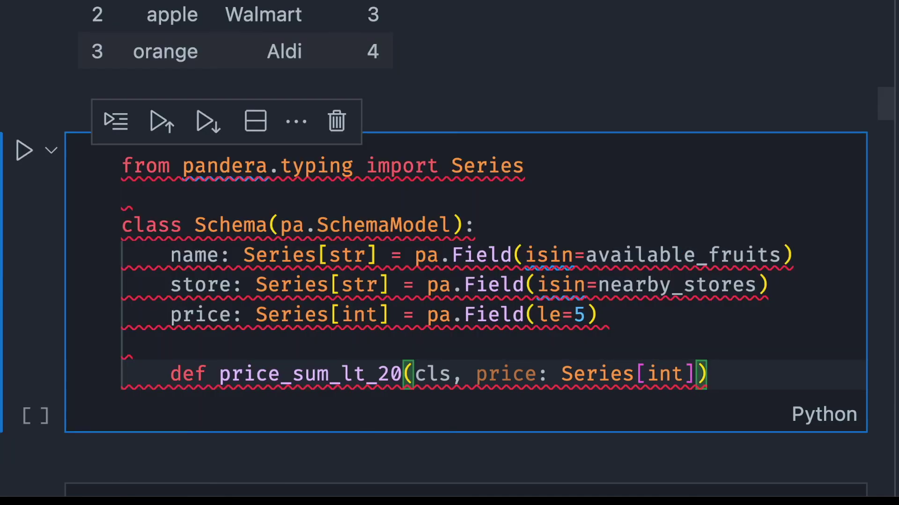
text( -> See)
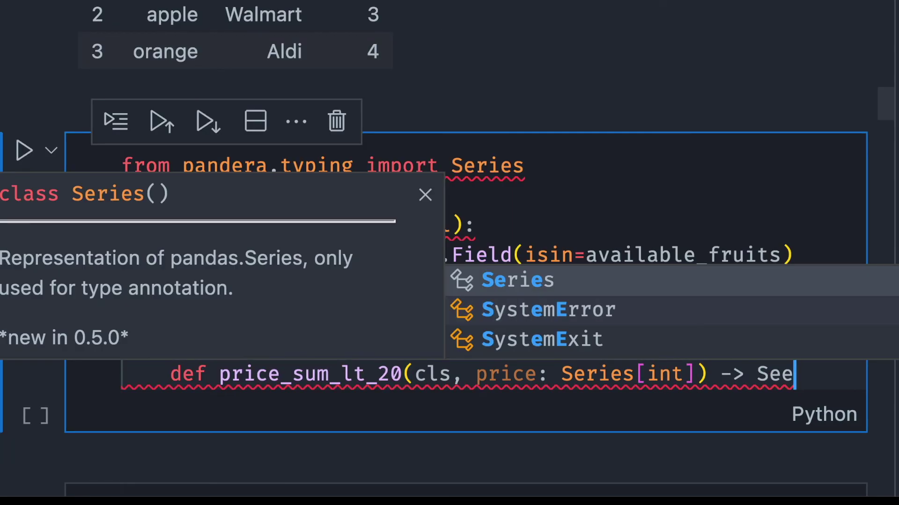
key(Tab)
text([bool])
key(Return)
text(return)
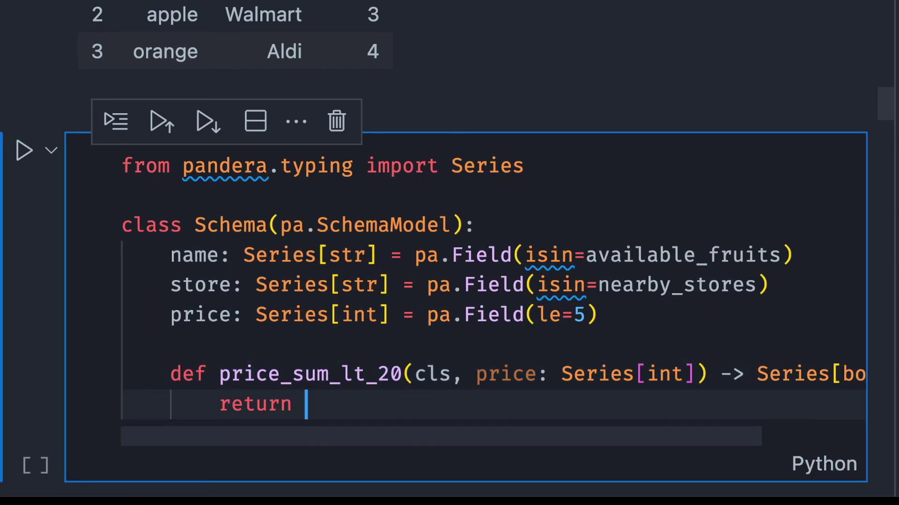
text(sum)
key(Escape)
text(()
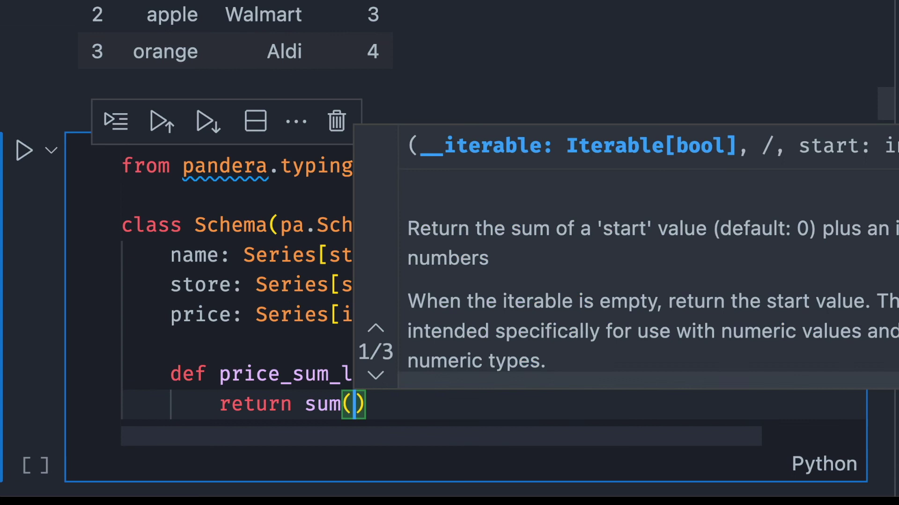
text(price) < 20)
key(Up)
key(Up)
key(Return)
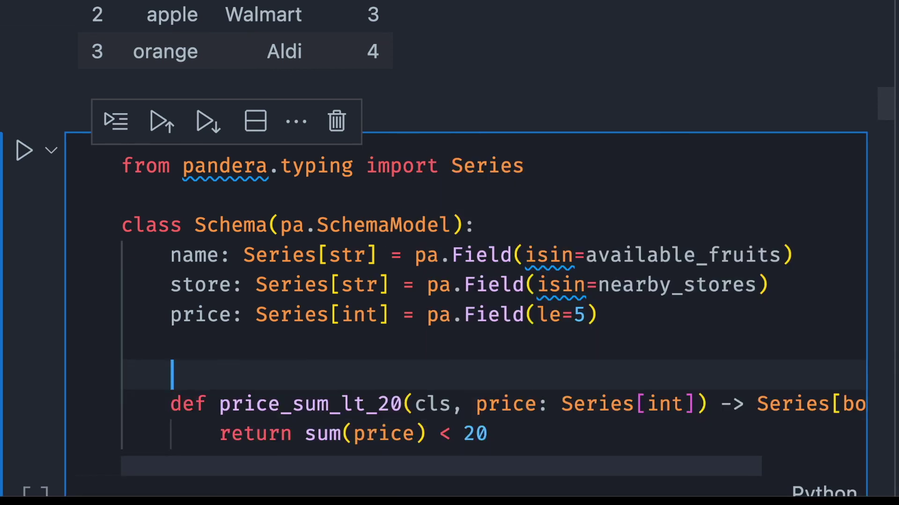
text(@pa.che)
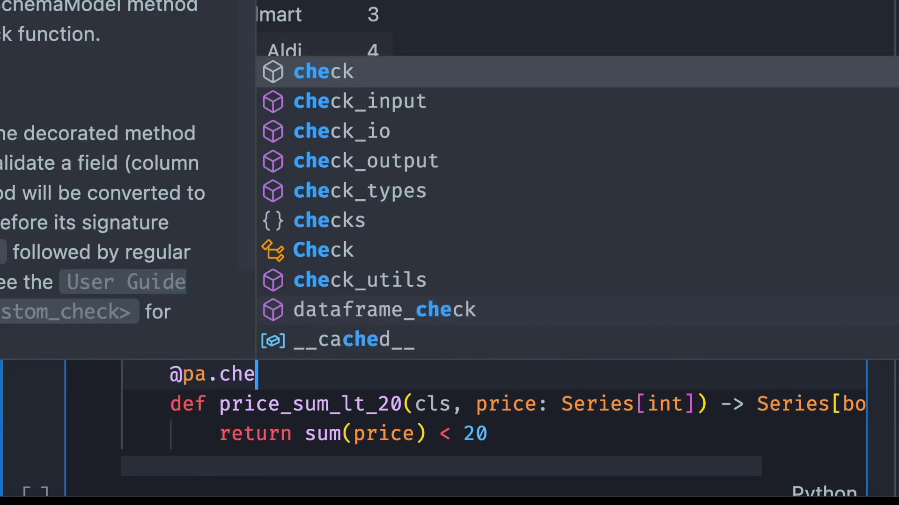
text(ck("price)
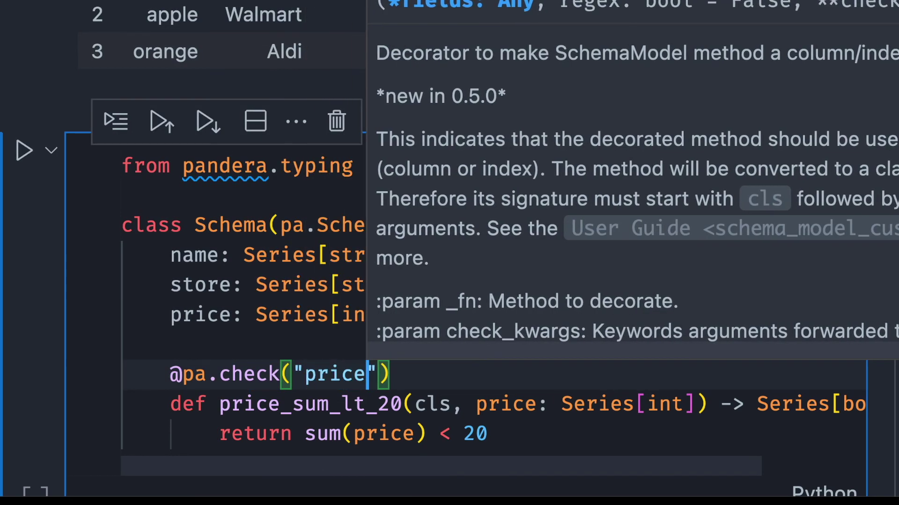
text("))
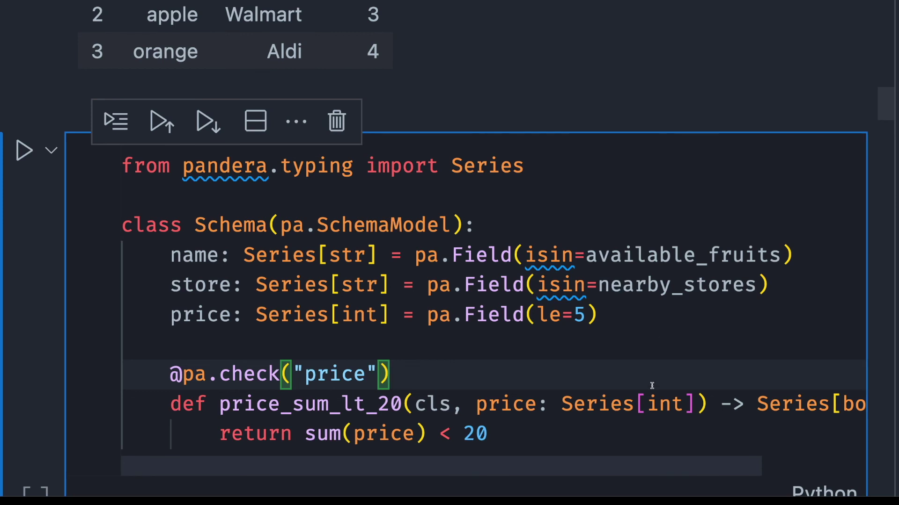
scroll(652, 386, down, 2)
click(556, 351)
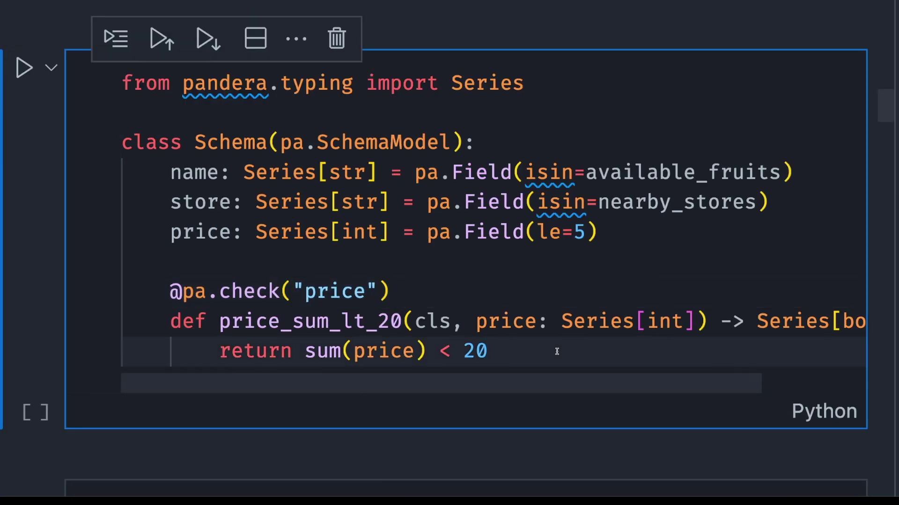
key(Return)
key(Return)
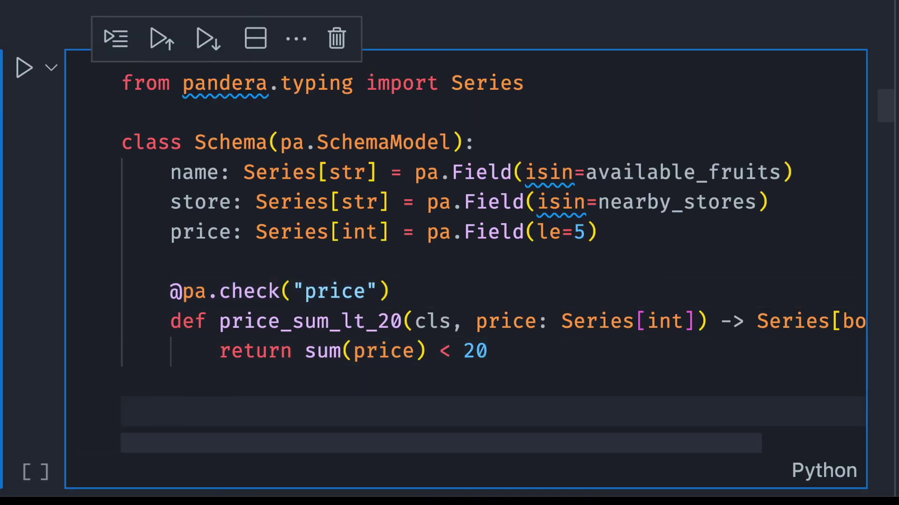
text(Sche)
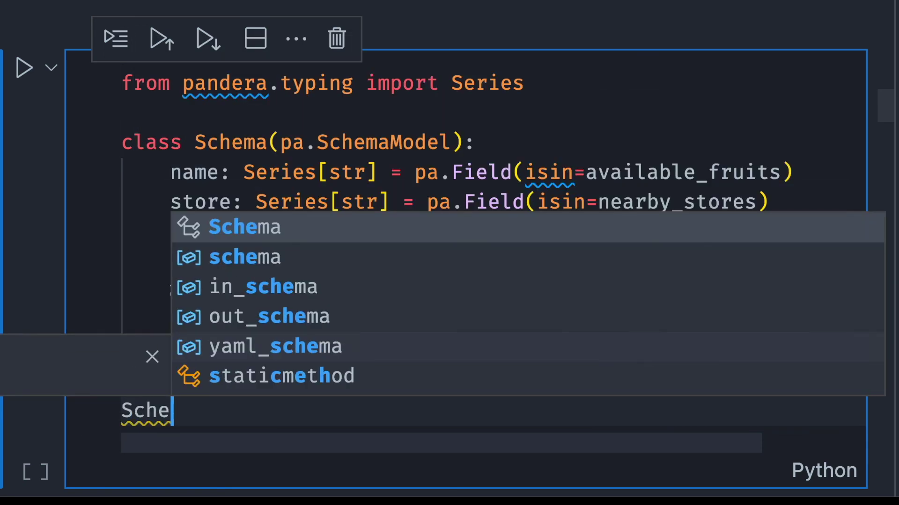
text(ma.validate(fruits)
key(shift+Return)
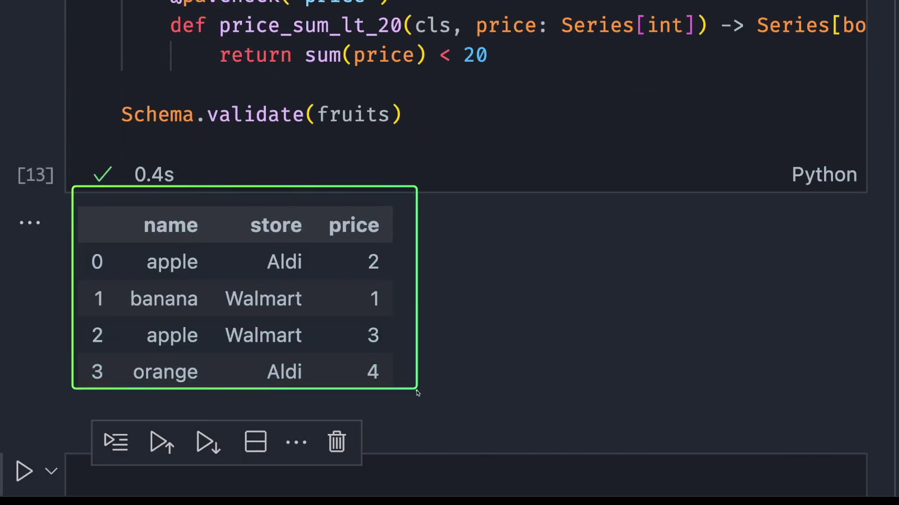